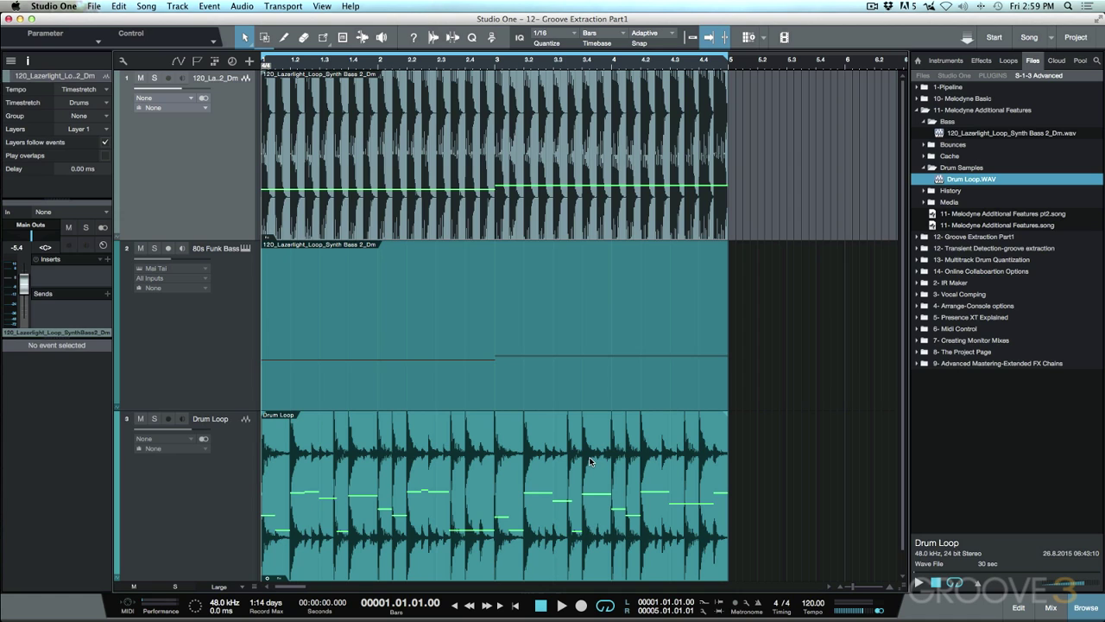
Audition the loops, then colour the 80s Funk Bass track teal and the Drum Loop track green.
{"action": "key", "text": "space"}
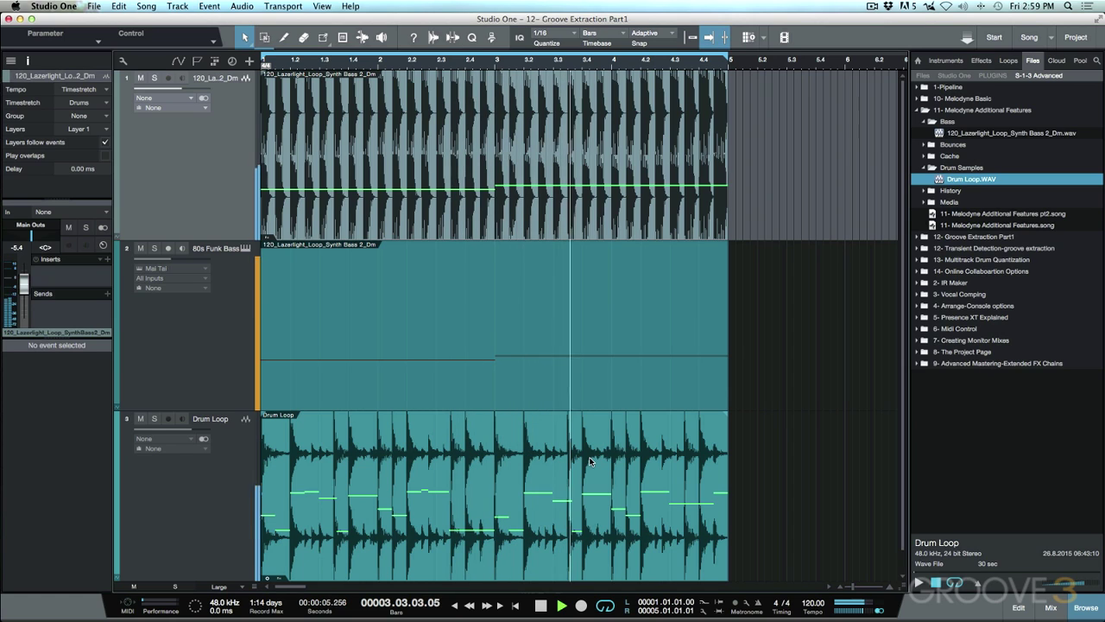
{"action": "key", "text": "space"}
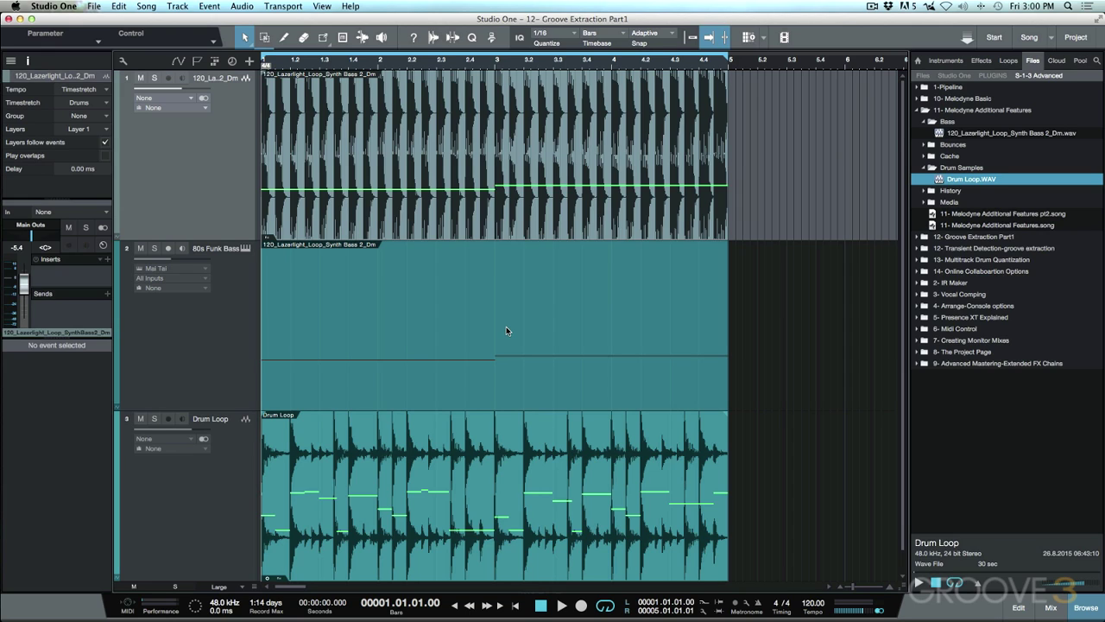
{"action": "left_click", "coordinate": [200, 354]}
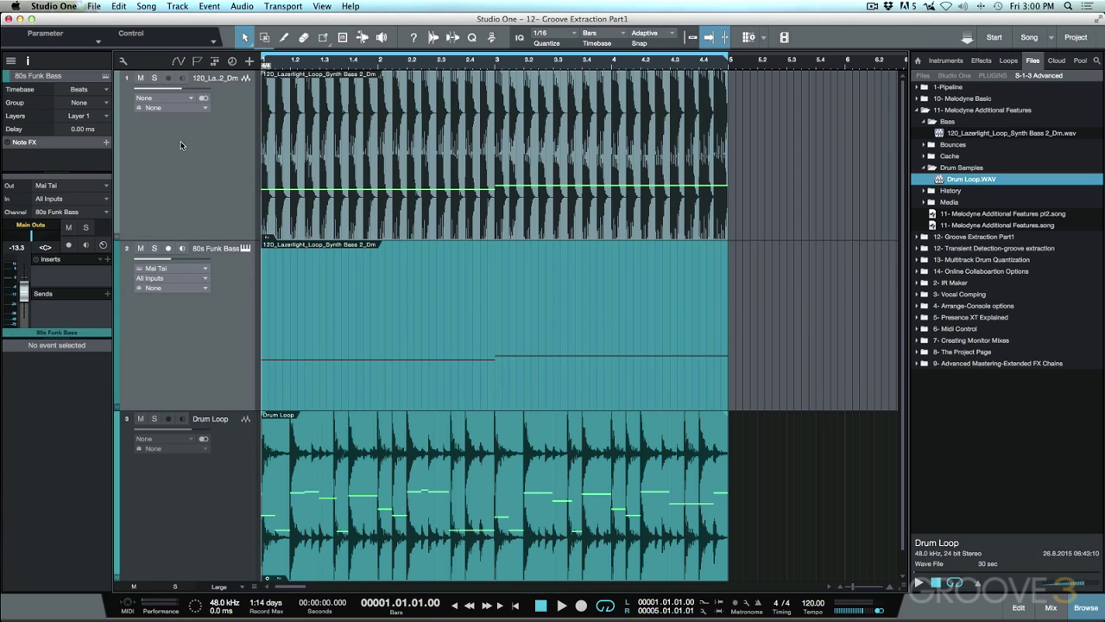
{"action": "left_click", "coordinate": [119, 150]}
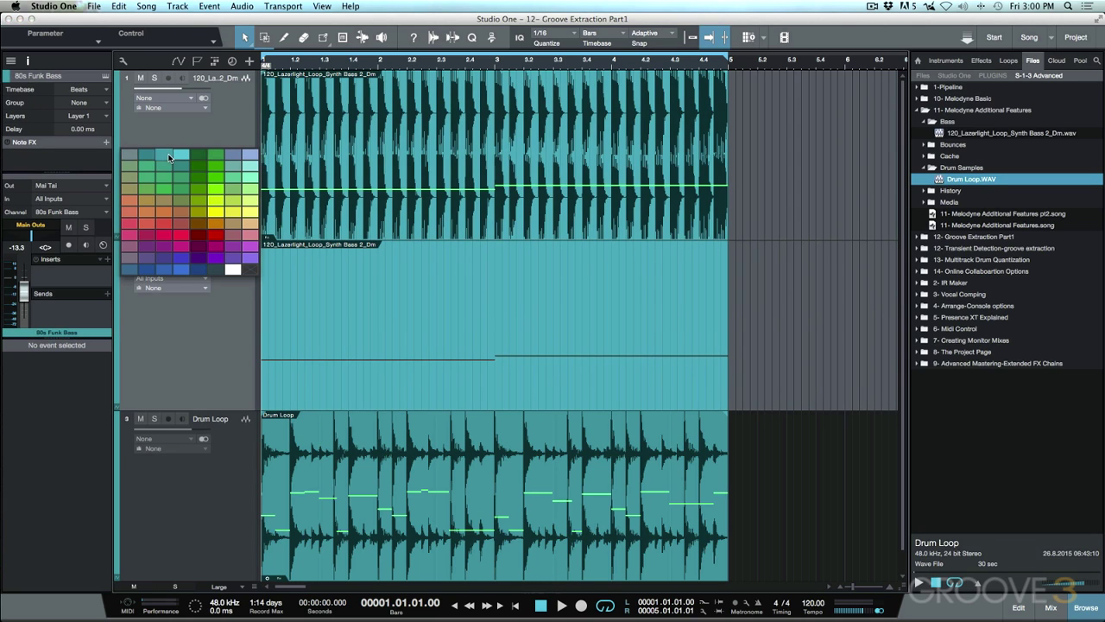
{"action": "left_click", "coordinate": [168, 158]}
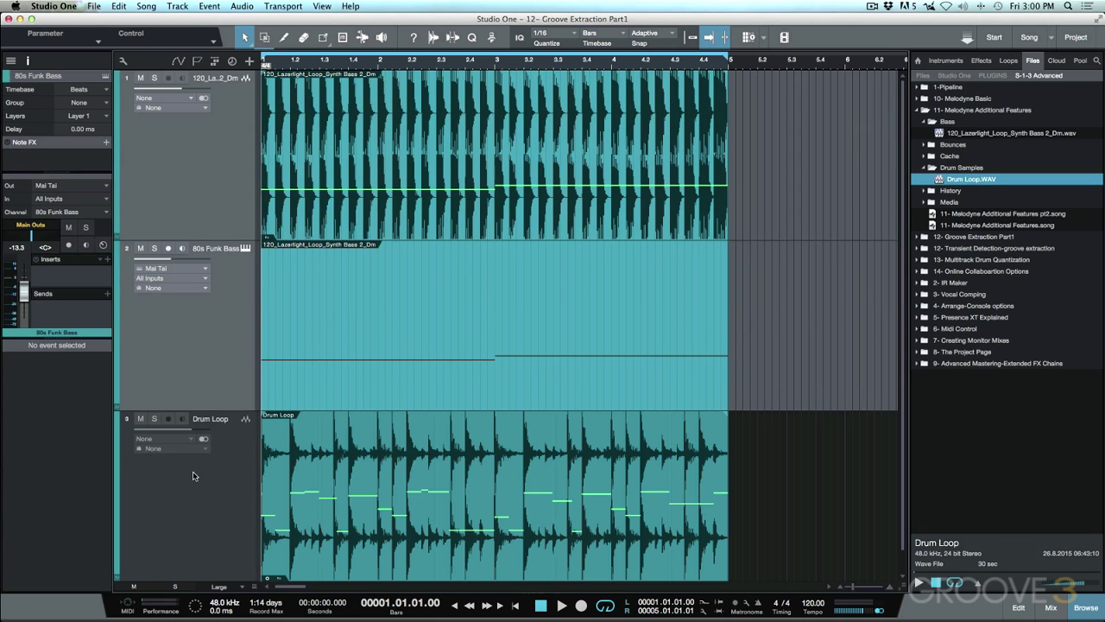
{"action": "left_click", "coordinate": [117, 477]}
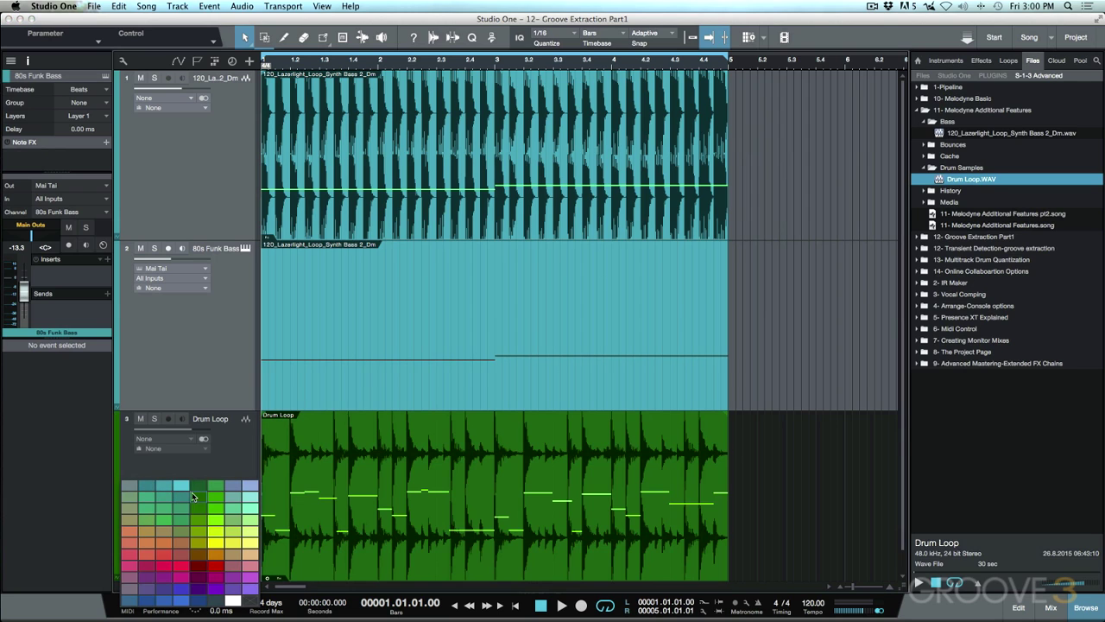
{"action": "left_click", "coordinate": [199, 497]}
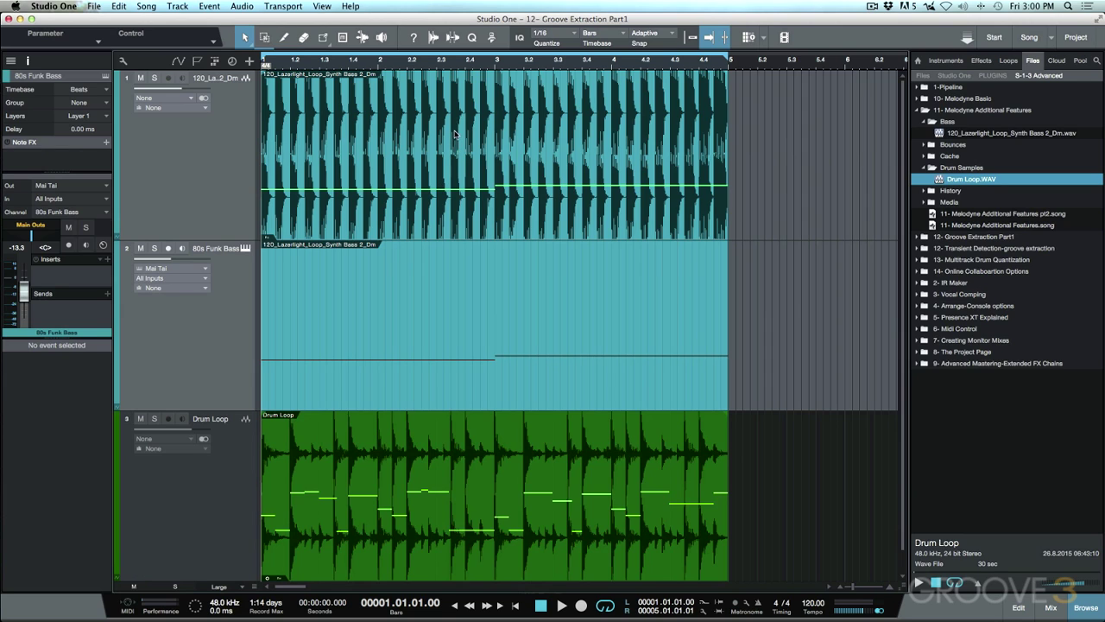
Remove the Melodyne event effect from the Drum Loop event.
{"action": "left_click", "coordinate": [534, 226]}
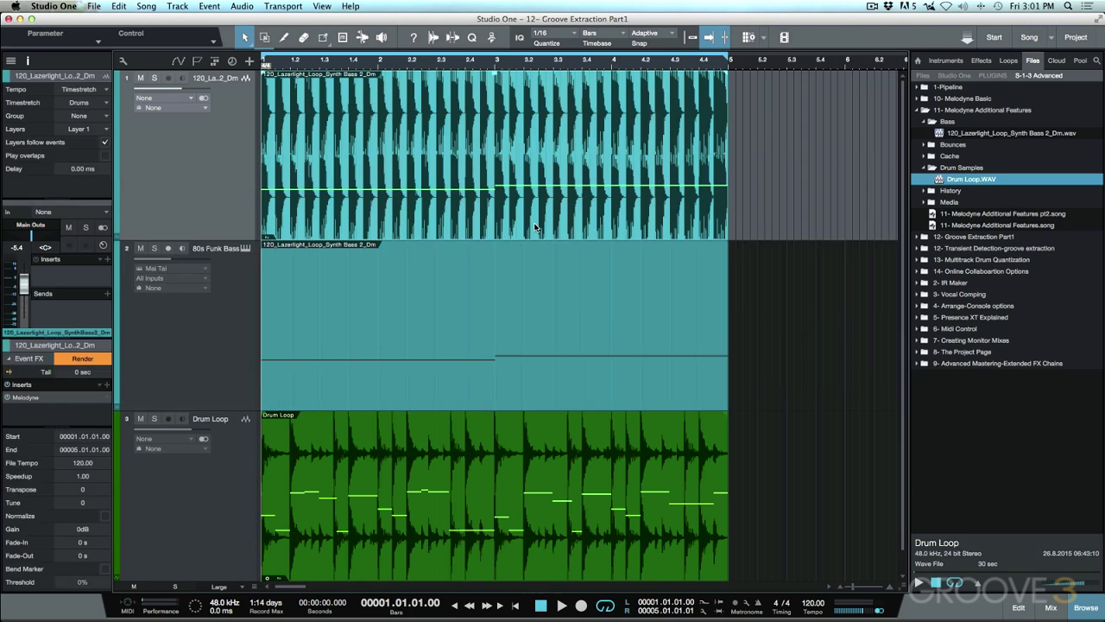
{"action": "left_click", "coordinate": [561, 481]}
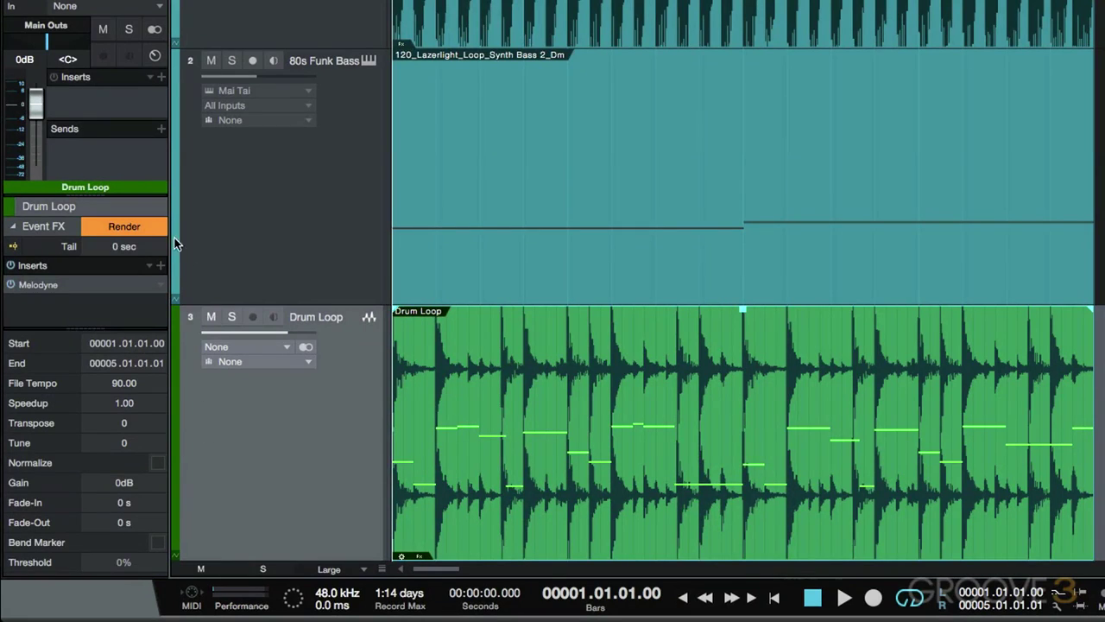
{"action": "left_click", "coordinate": [164, 286]}
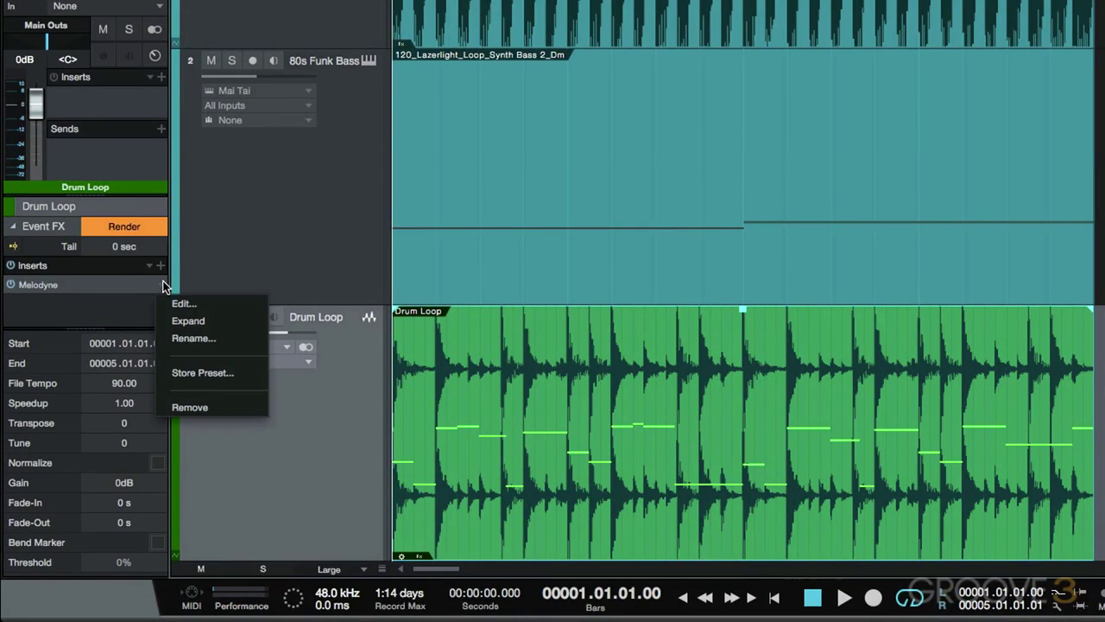
{"action": "left_click", "coordinate": [208, 408]}
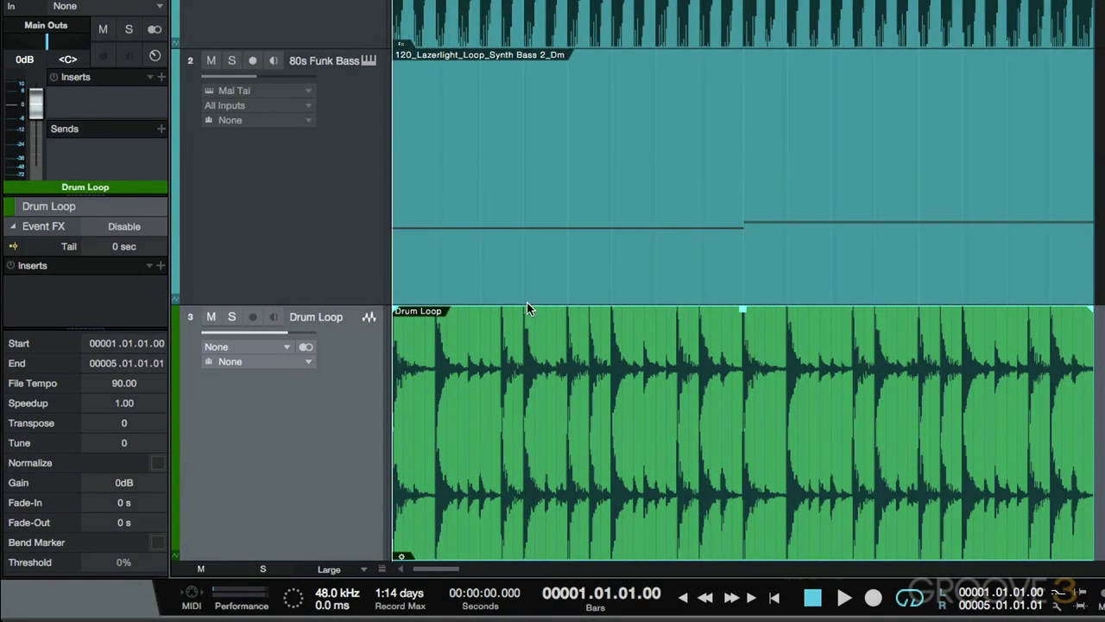
Remove the Melodyne event effect from the top bass loop event as well.
{"action": "left_click", "coordinate": [667, 5]}
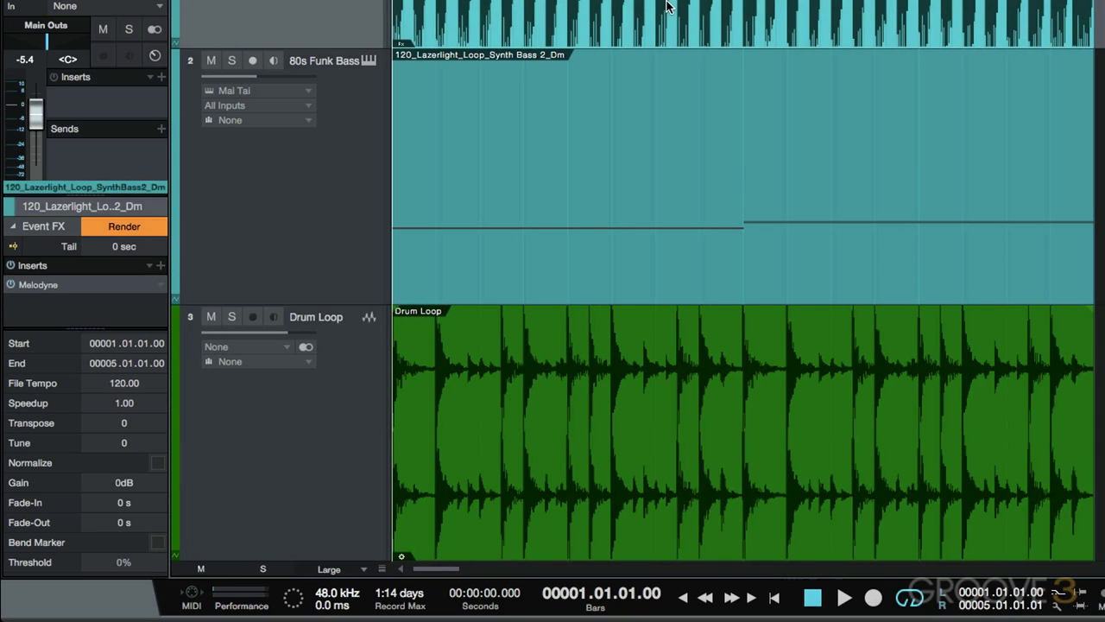
{"action": "left_click", "coordinate": [162, 289]}
{"action": "left_click", "coordinate": [202, 410]}
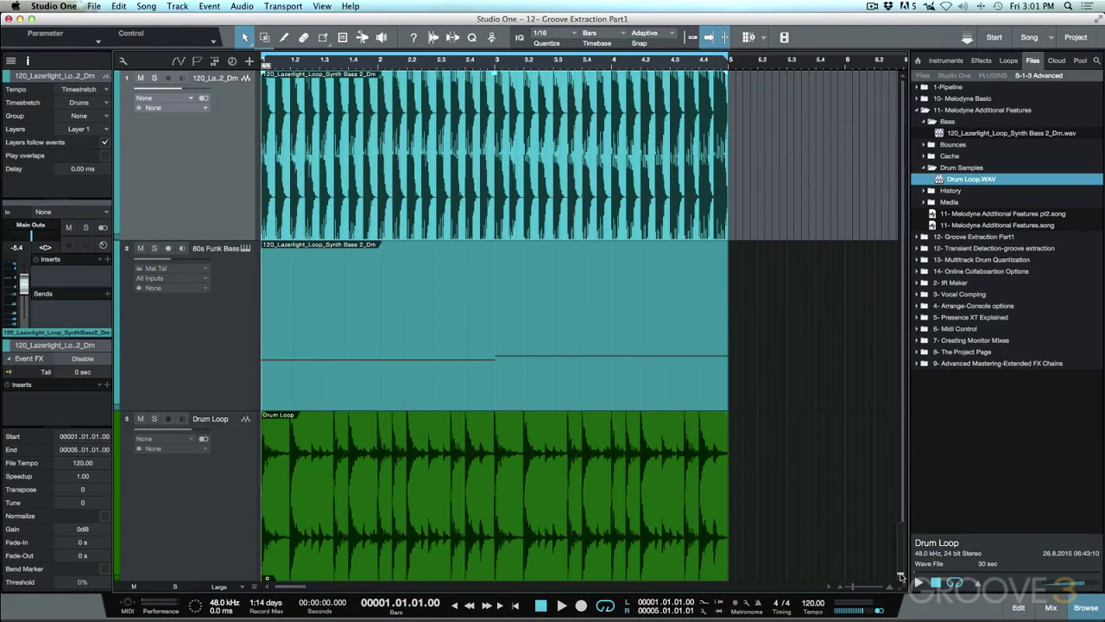
Lower the waveform zoom so transients show as thin spikes, and select the Drum Loop event.
{"action": "left_click_drag", "start_coordinate": [901, 576], "coordinate": [904, 585]}
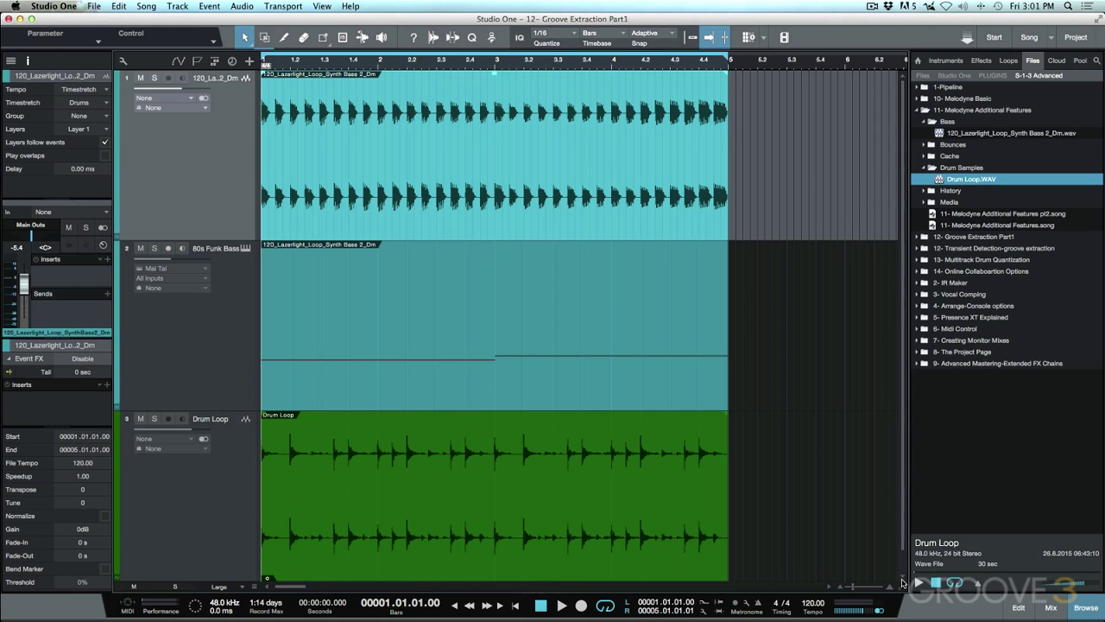
{"action": "left_click", "coordinate": [523, 461]}
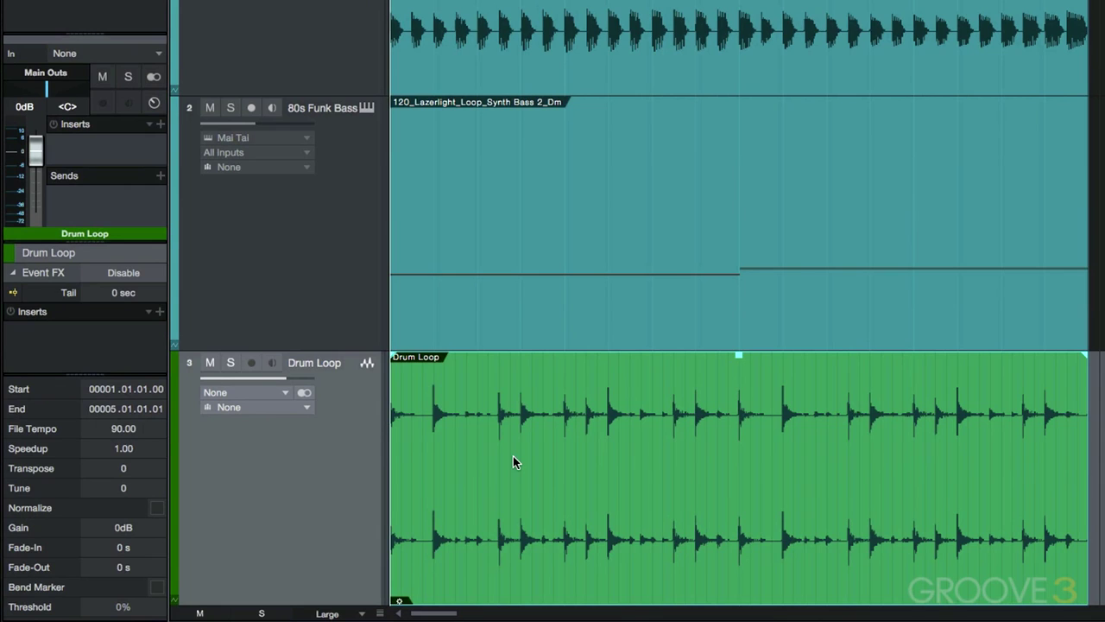
Render the Drum Loop at 120 file tempo and bounce the 80s Funk Bass part to audio with Ctrl+B.
{"action": "key", "text": "ctrl+b"}
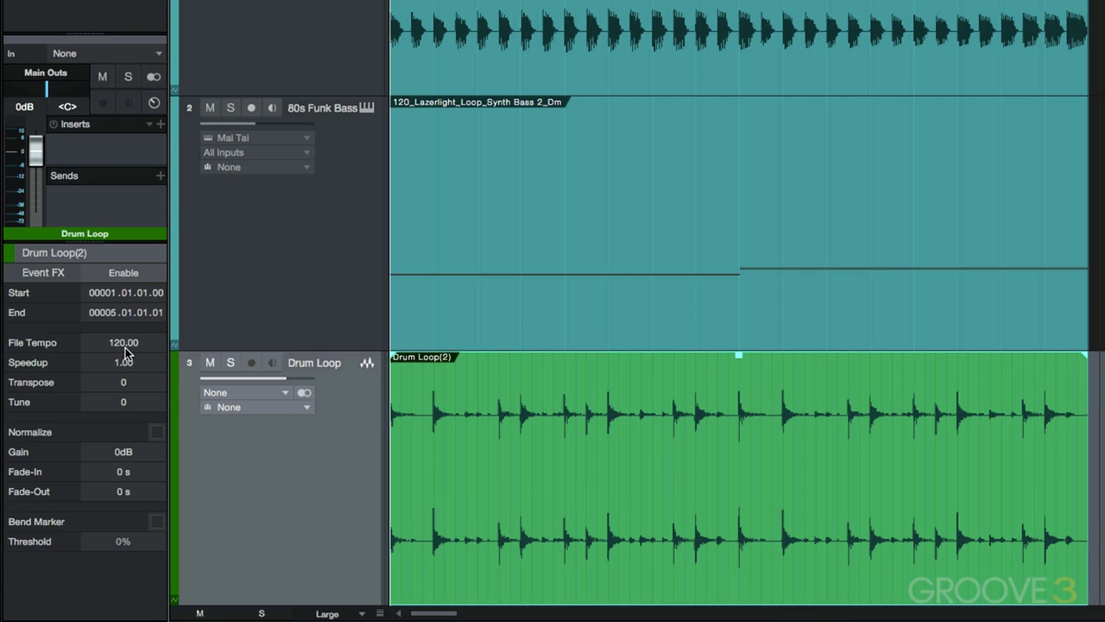
{"action": "left_click", "coordinate": [573, 296]}
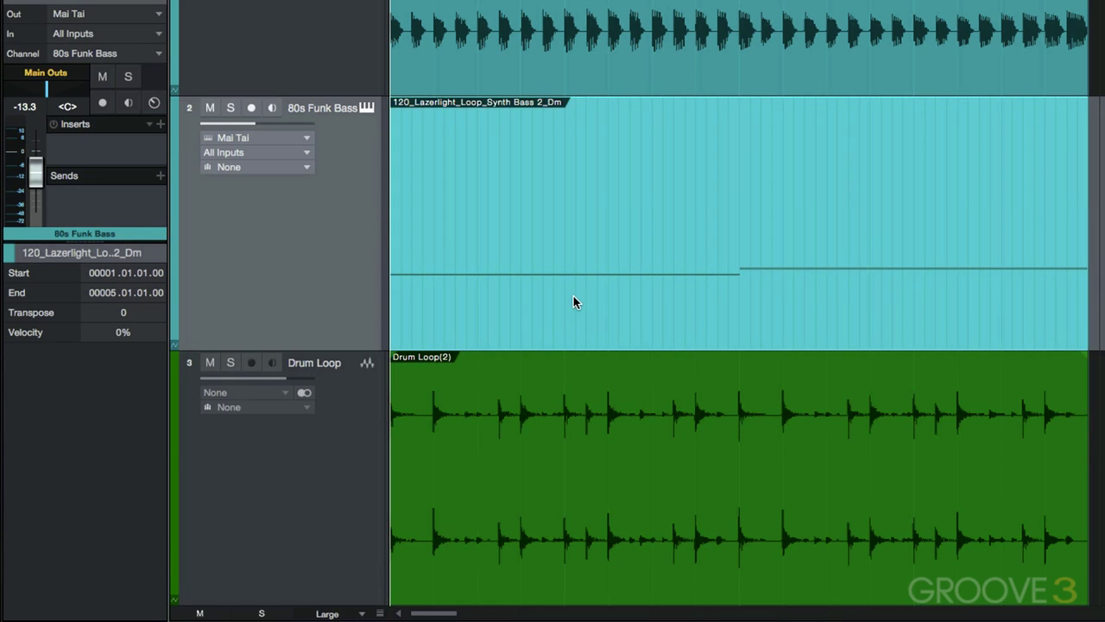
{"action": "key", "text": "ctrl+b"}
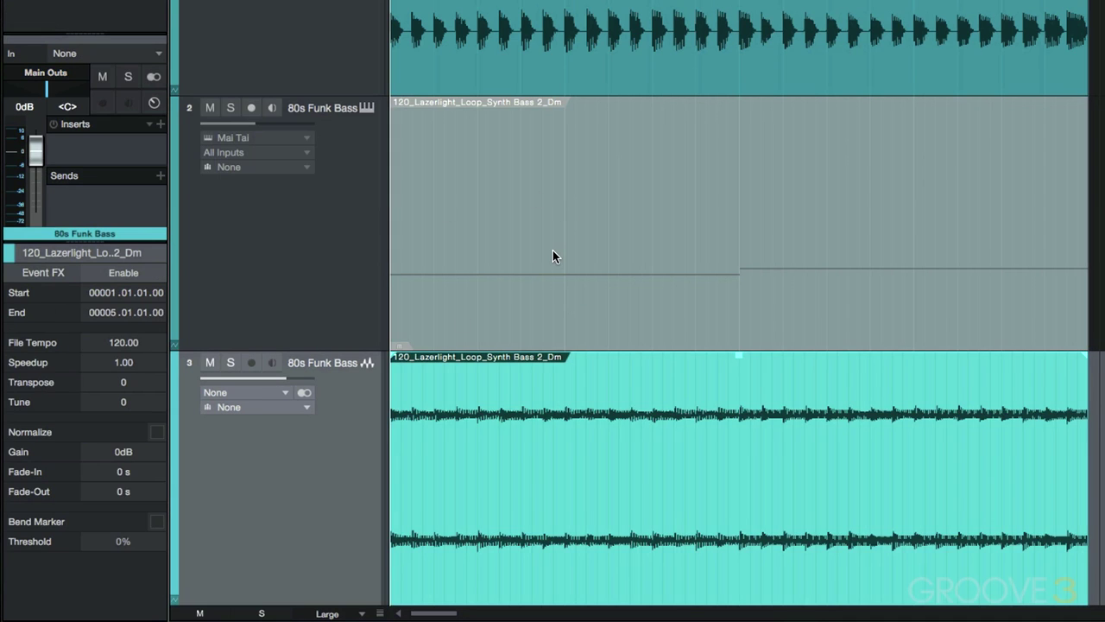
Hide the original 80s Funk Bass instrument track in the Track List.
{"action": "left_click", "coordinate": [333, 266]}
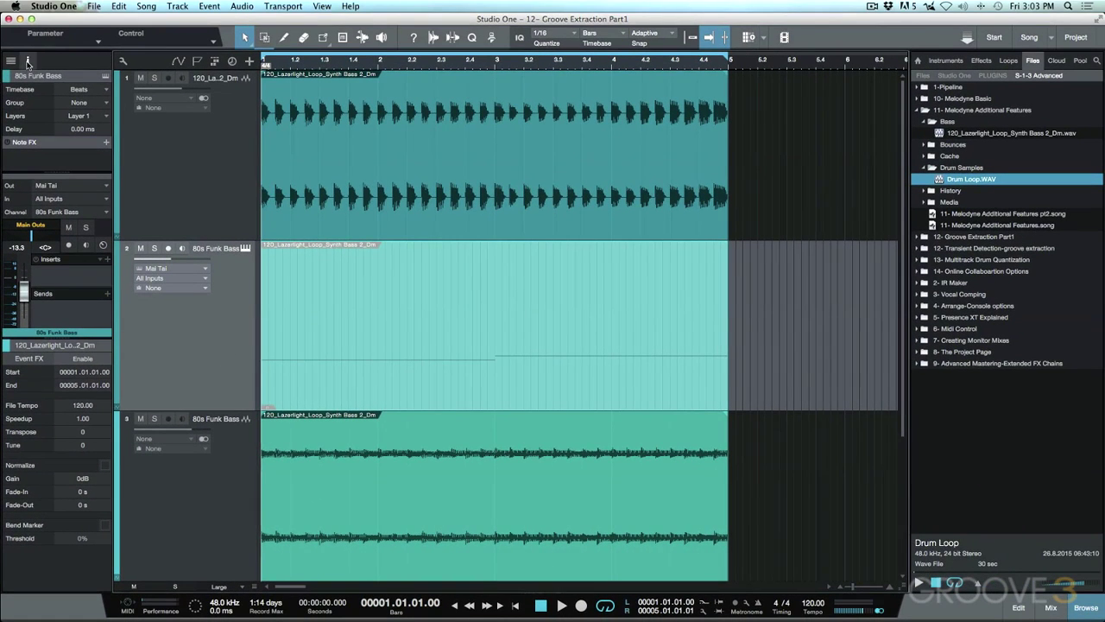
{"action": "left_click", "coordinate": [14, 62]}
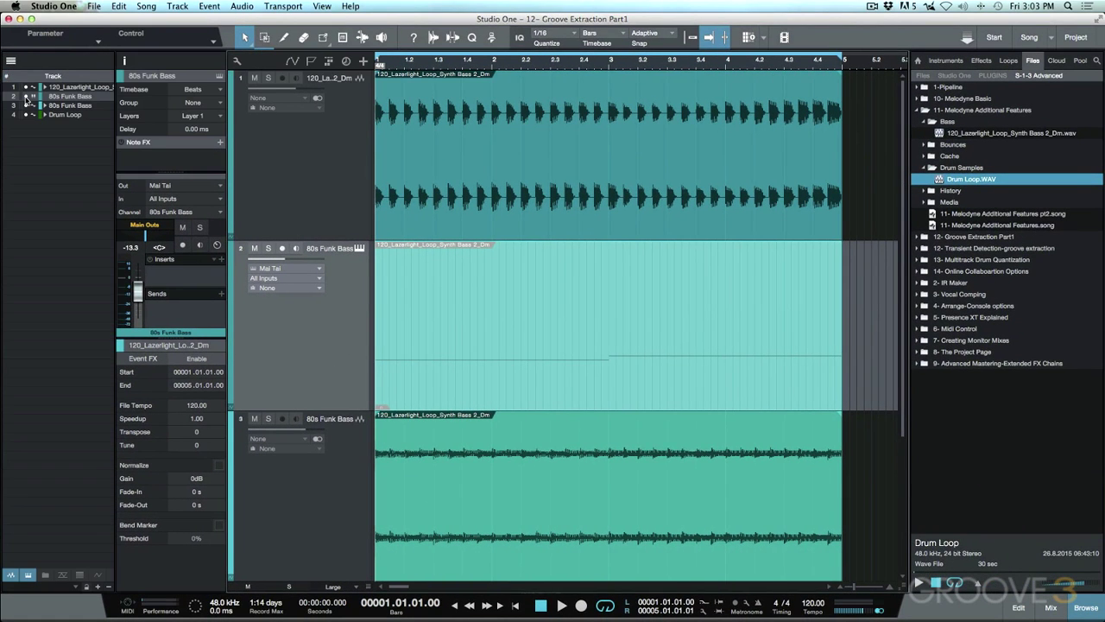
{"action": "left_click", "coordinate": [26, 96]}
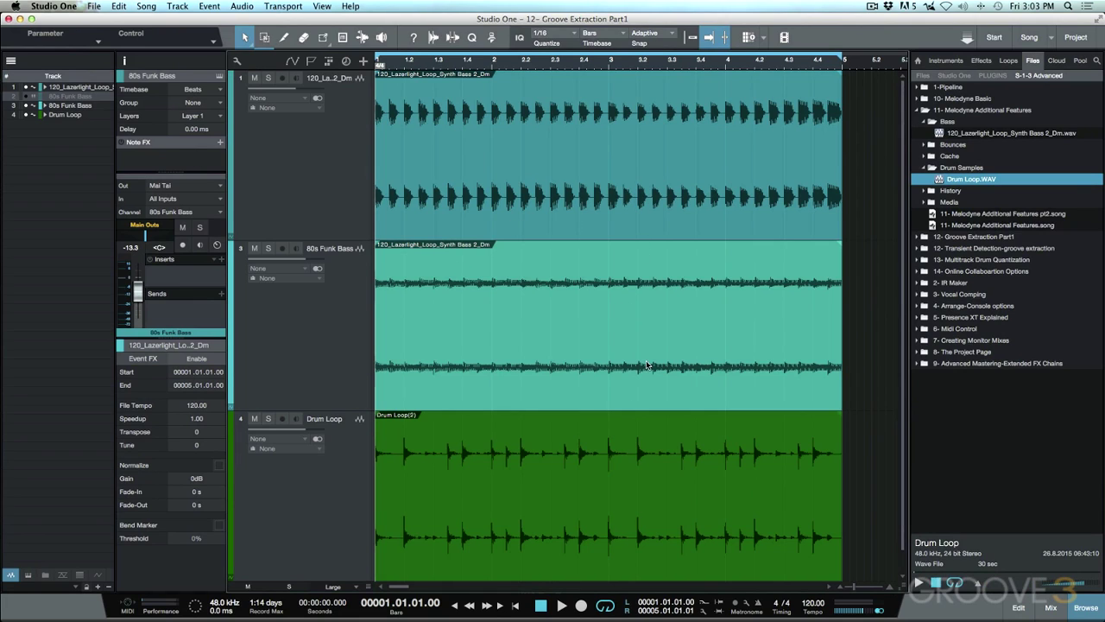
{"action": "left_click", "coordinate": [11, 61]}
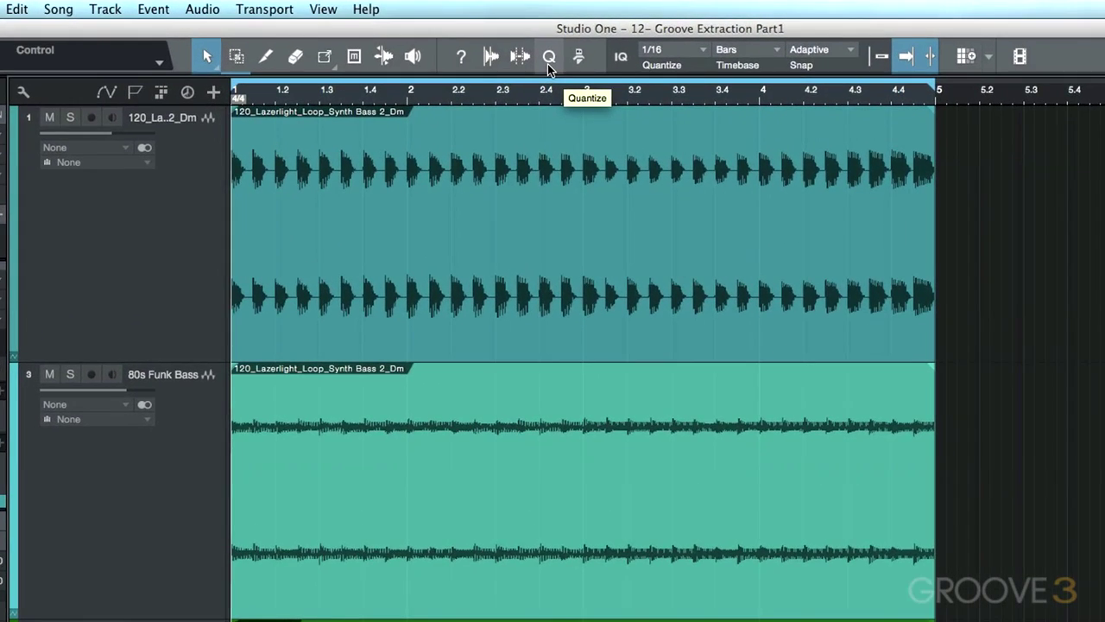
Open the Quantize panel from the Q button and switch it to Groove mode.
{"action": "left_click", "coordinate": [533, 55]}
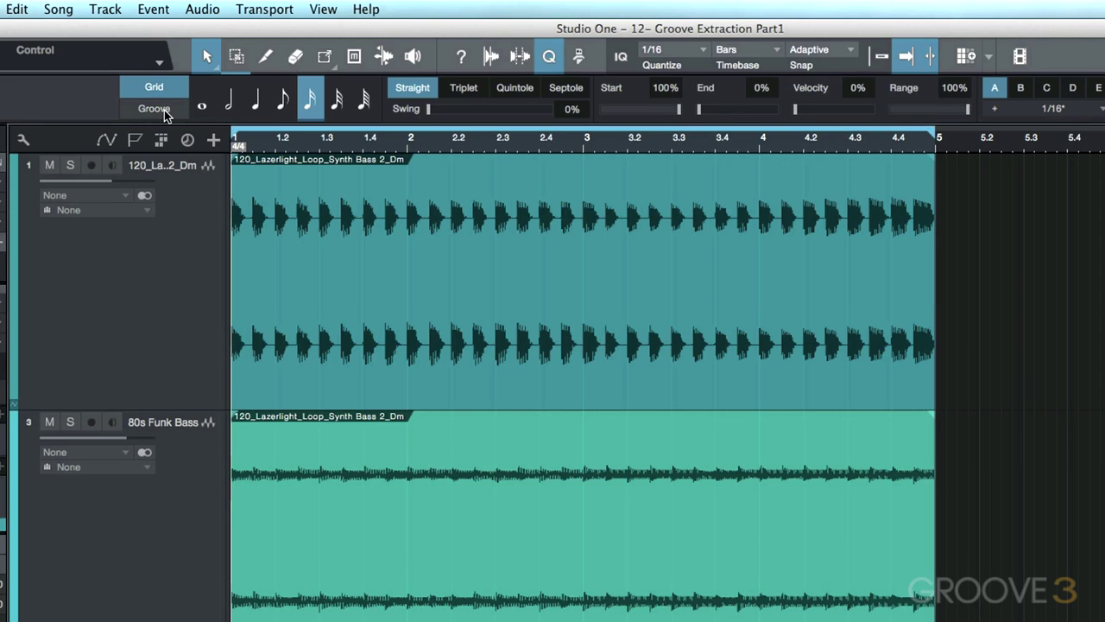
{"action": "left_click", "coordinate": [164, 109]}
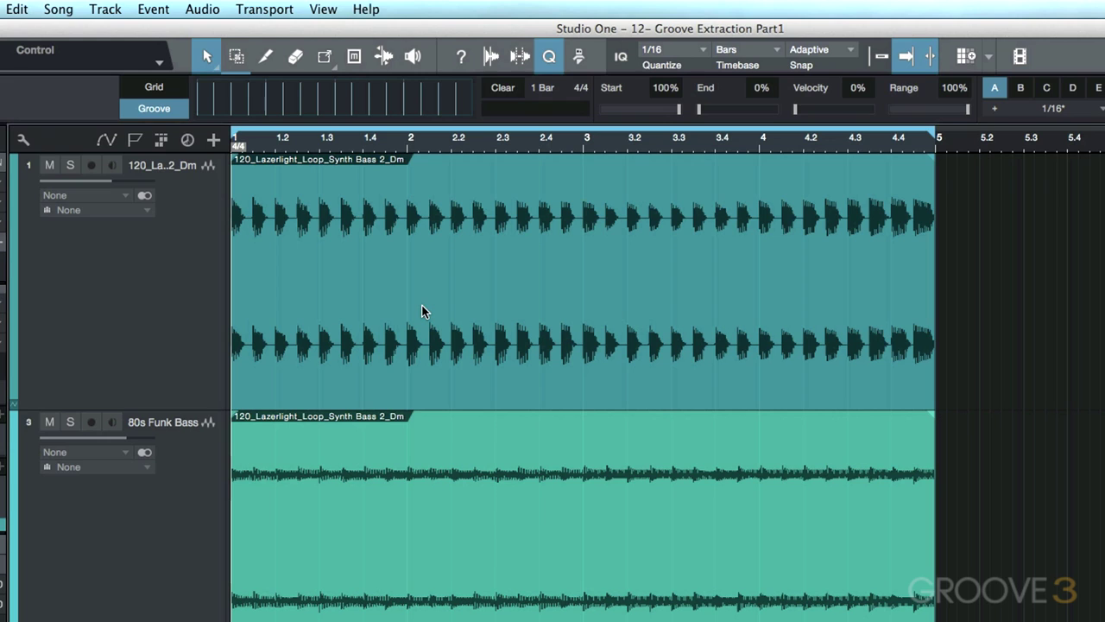
Drag the 120_Lazerlight bass loop into the Groove panel to capture its 4-bar groove.
{"action": "left_click", "coordinate": [350, 229]}
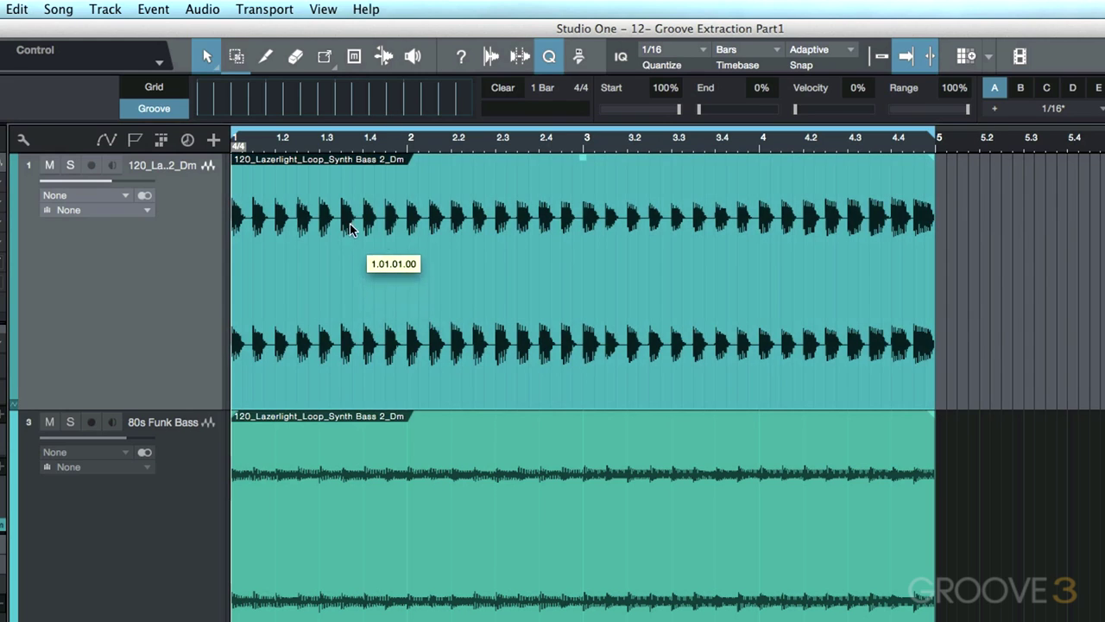
{"action": "left_click_drag", "start_coordinate": [350, 228], "coordinate": [349, 100]}
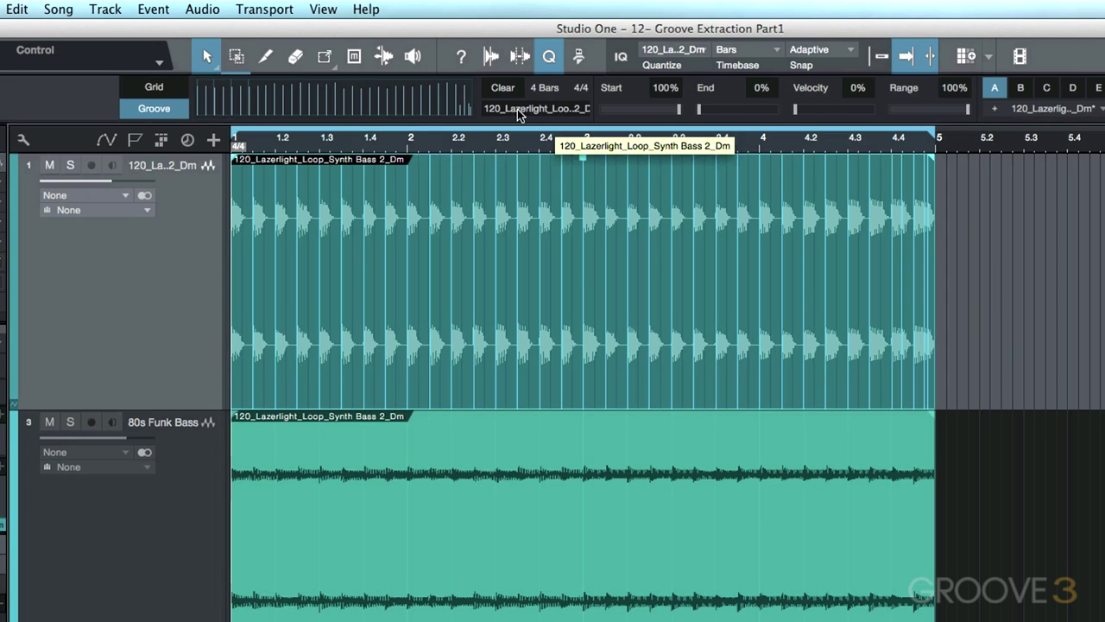
{"action": "left_click", "coordinate": [701, 52]}
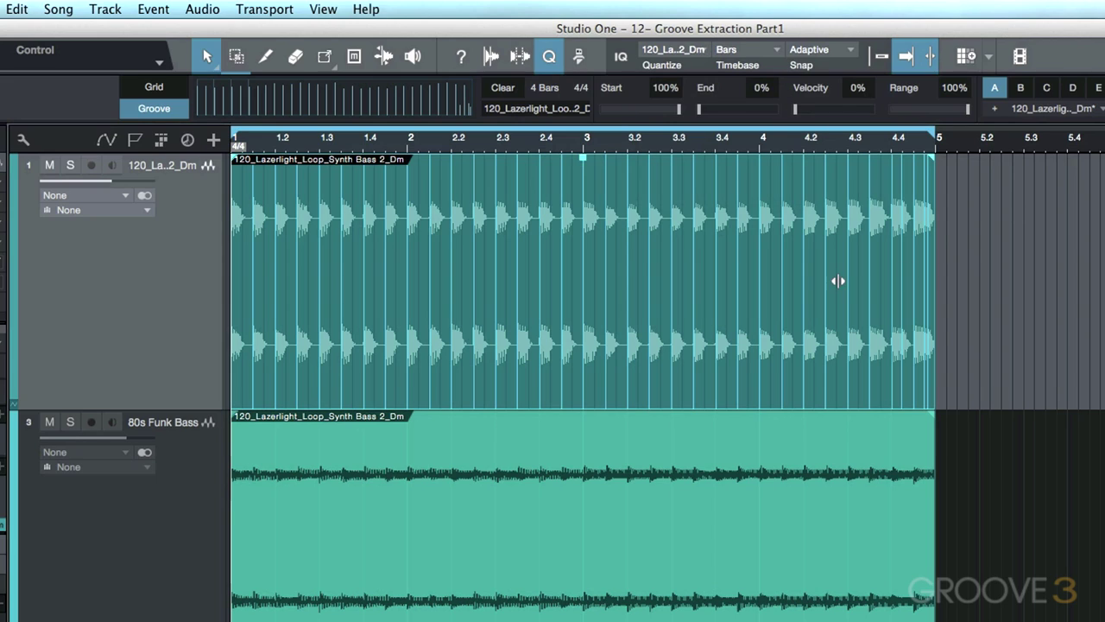
{"action": "key", "text": "shift+m"}
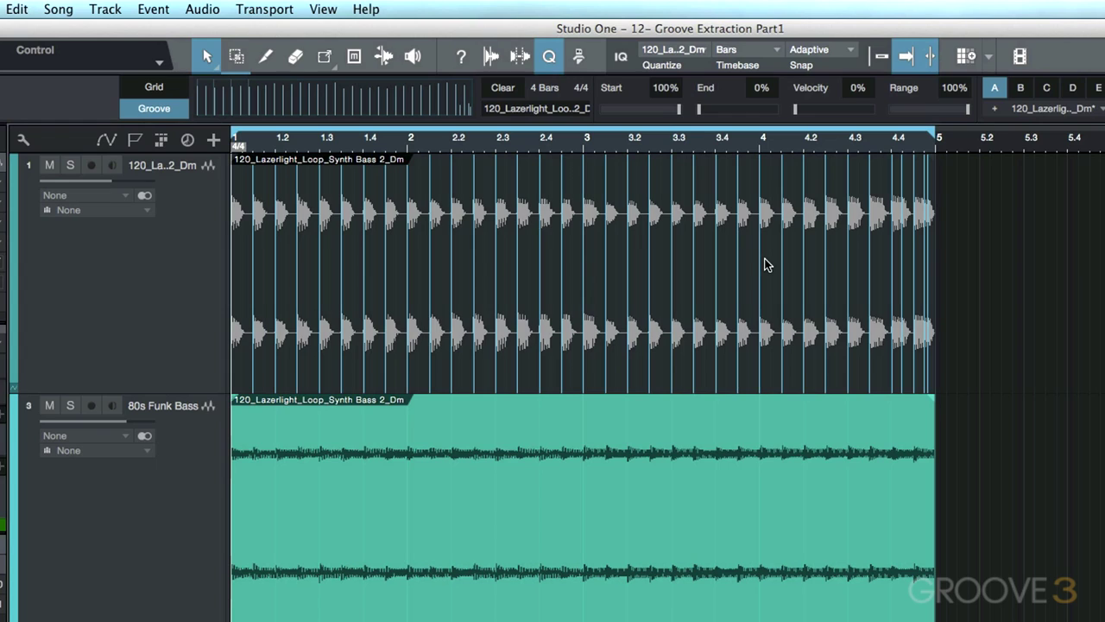
{"action": "key", "text": "space"}
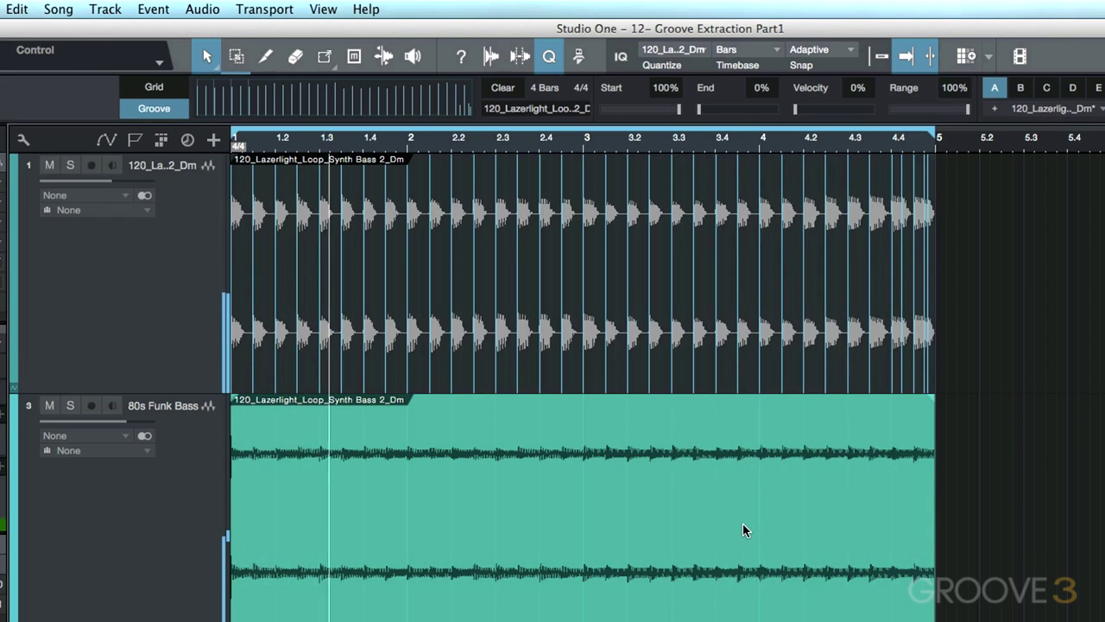
{"action": "key", "text": "space"}
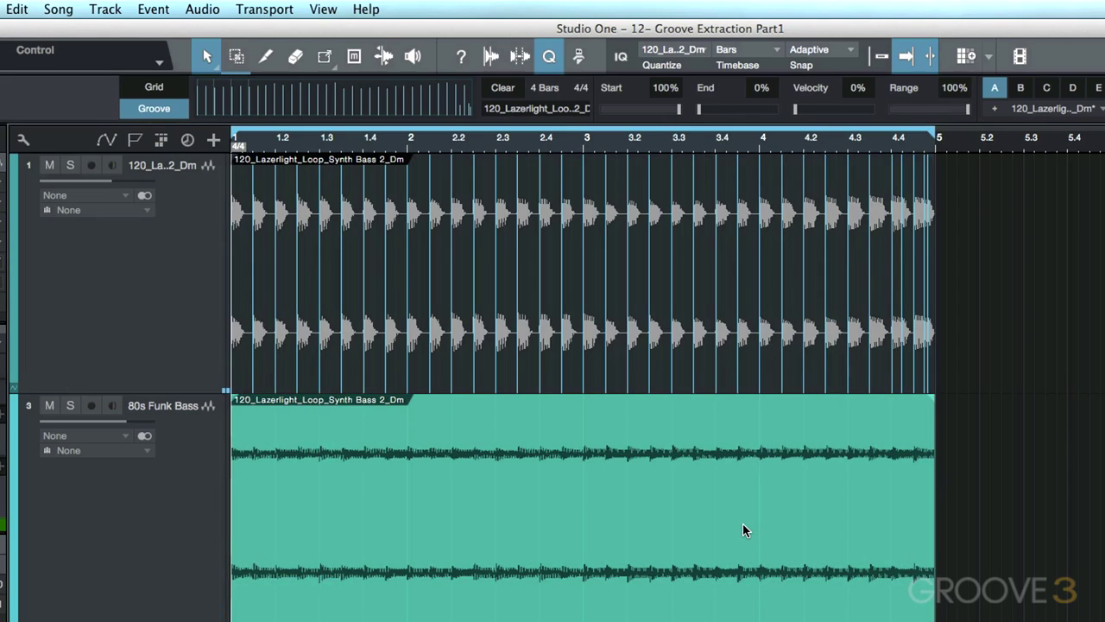